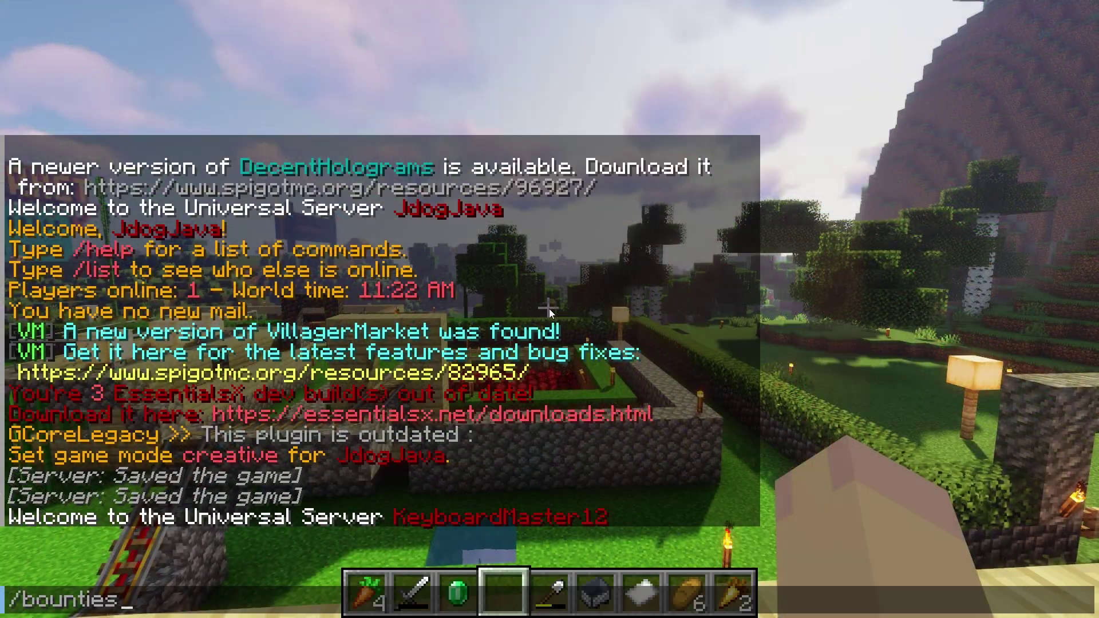
- Add a one-emerald bounty on the other player from the /bounties menu, then close it
key(Return)
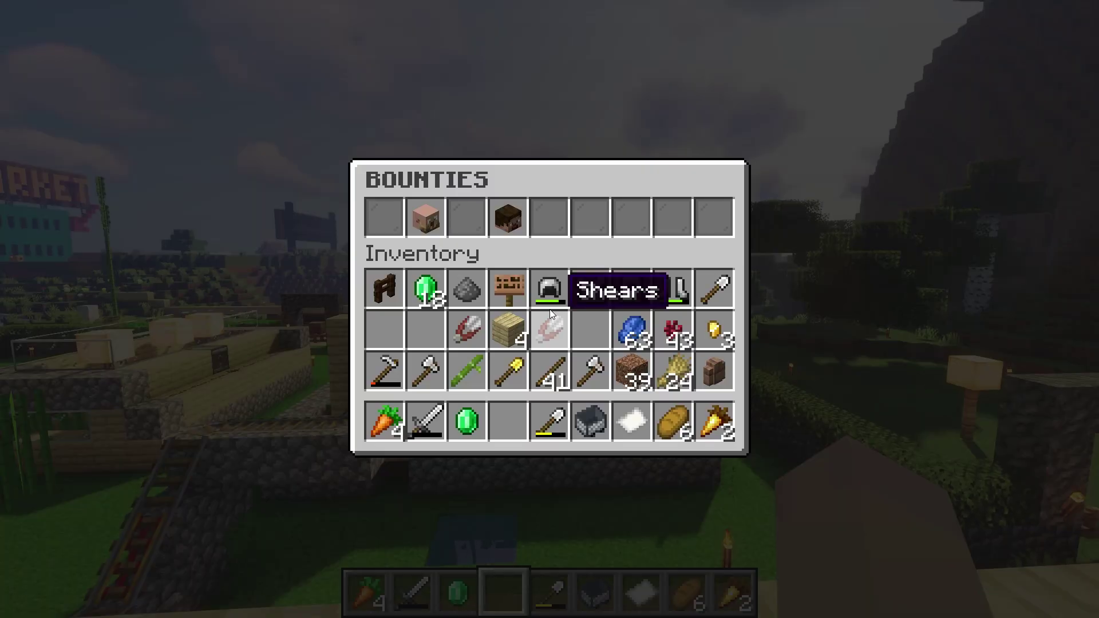
click(507, 218)
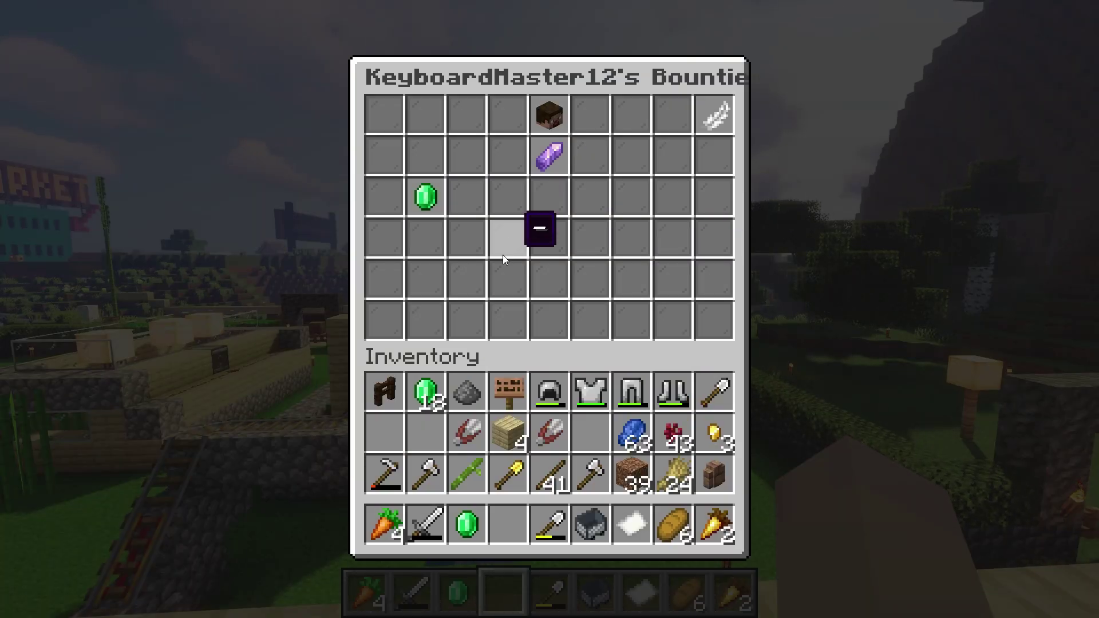
click(548, 156)
shift+click(466, 463)
click(581, 248)
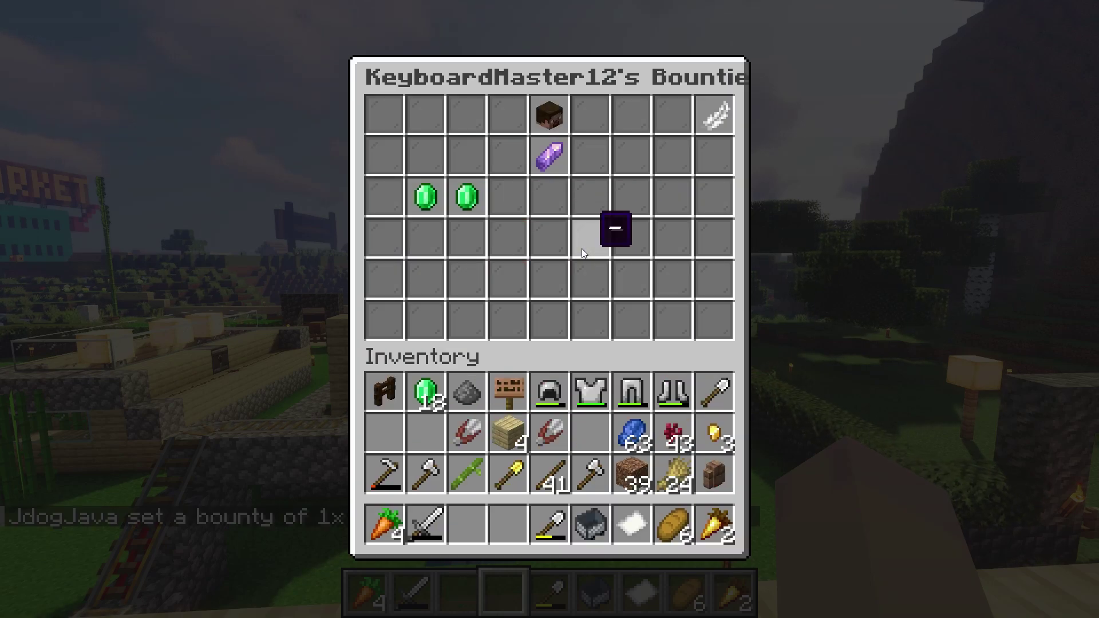
key(Escape)
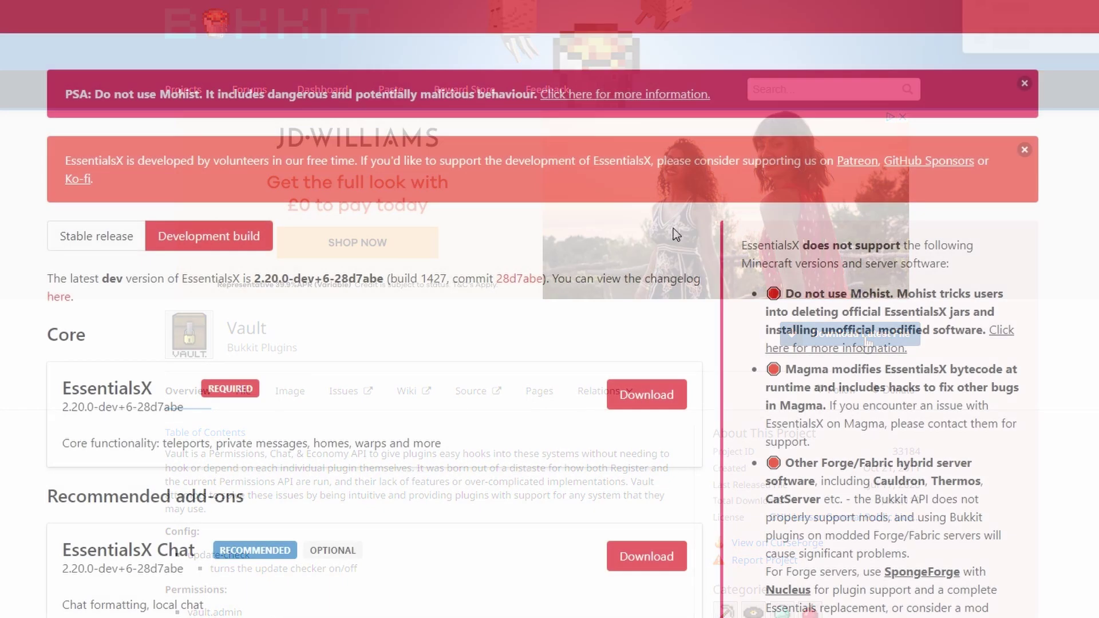
- Download the EssentialsX 2.20.0 development build core plugin jar
scroll(630, 214, down, 2)
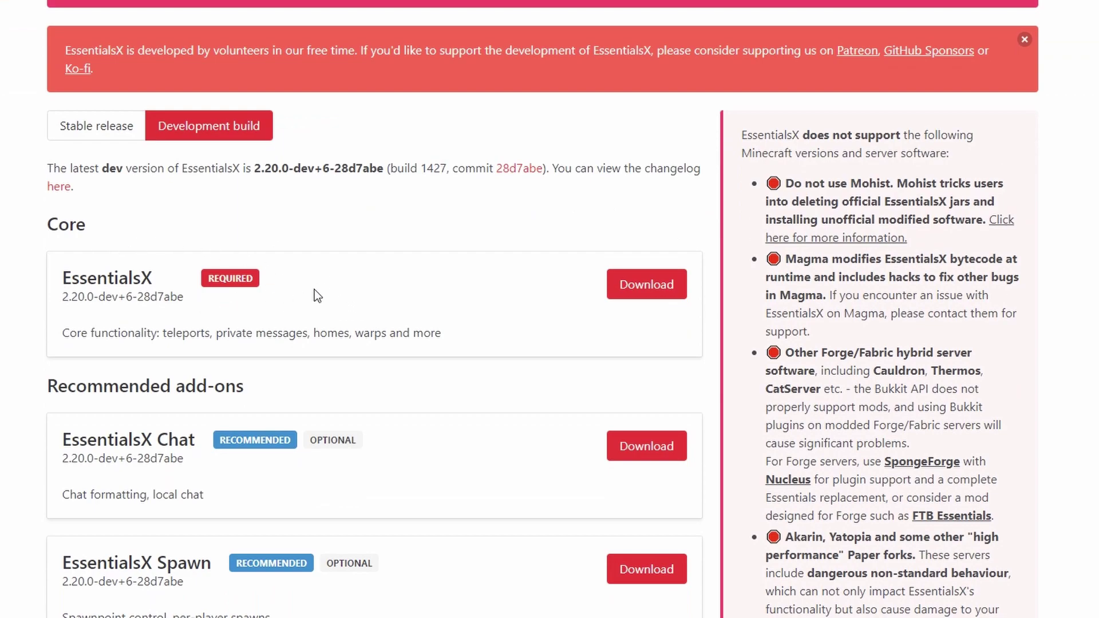
click(664, 292)
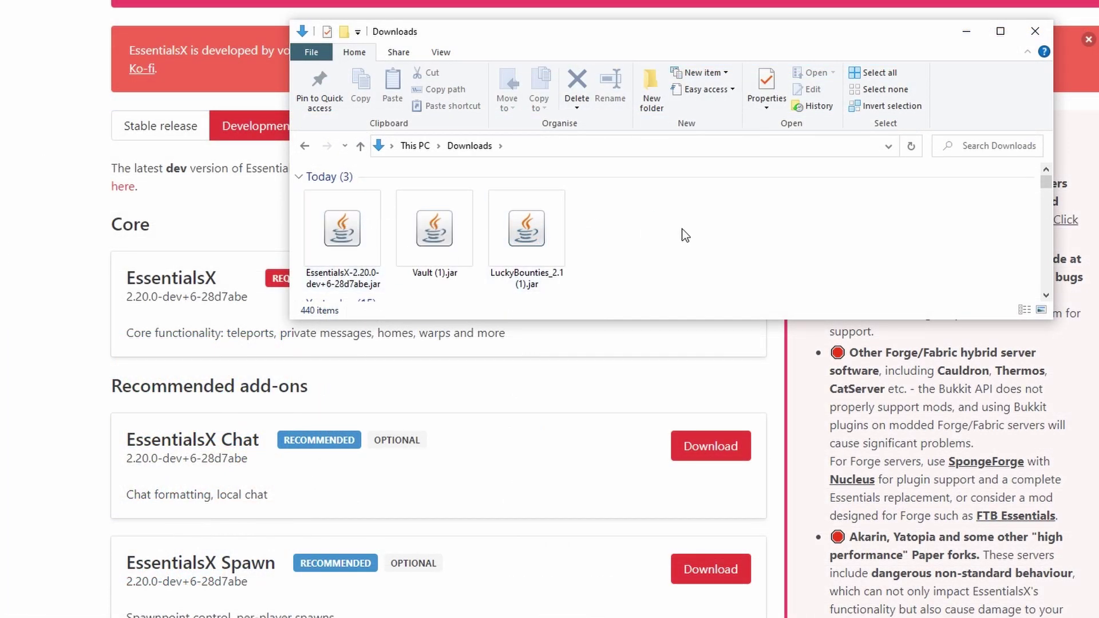
- Select the EssentialsX, LuckyBounties and Vault jars in Downloads and cut them for the Desktop
drag(698, 219, 352, 231)
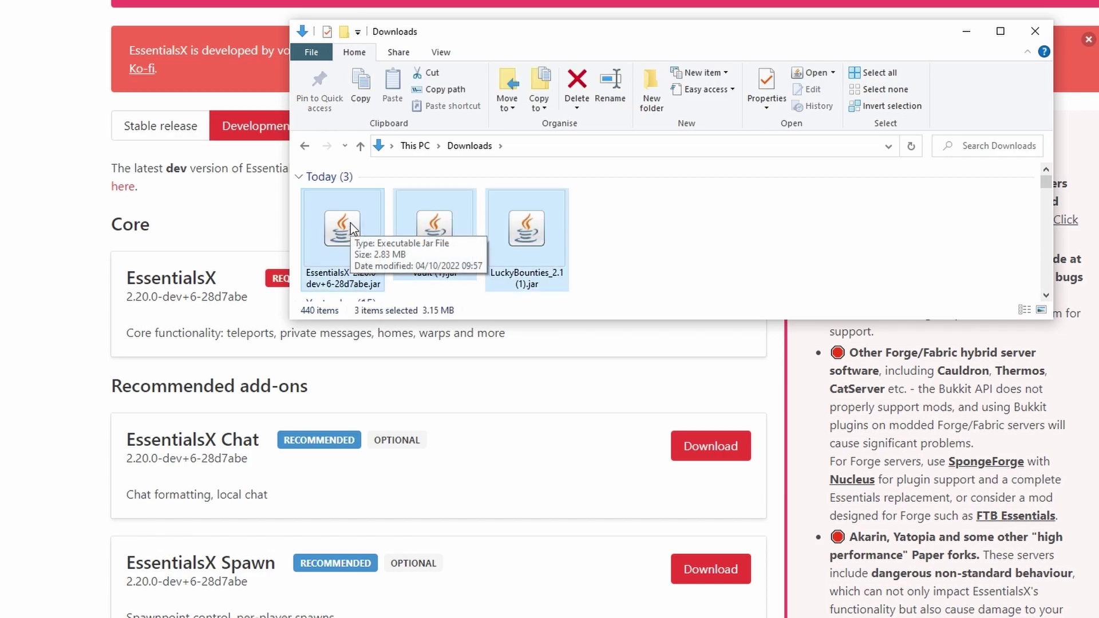
right_click(350, 222)
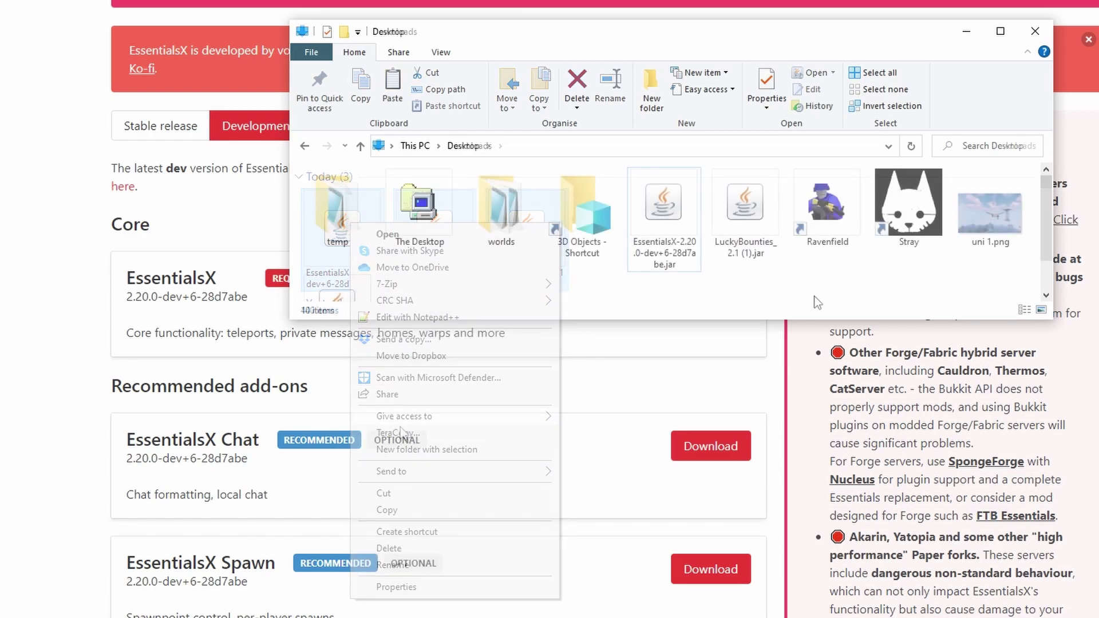
scroll(627, 228, down, 1)
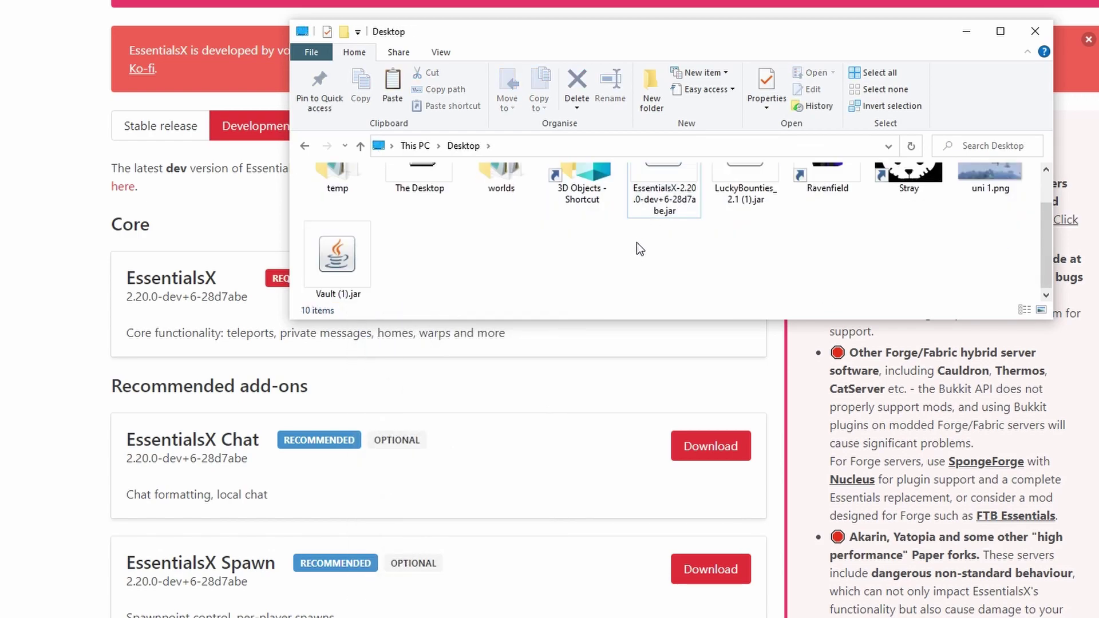
scroll(639, 248, up, 1)
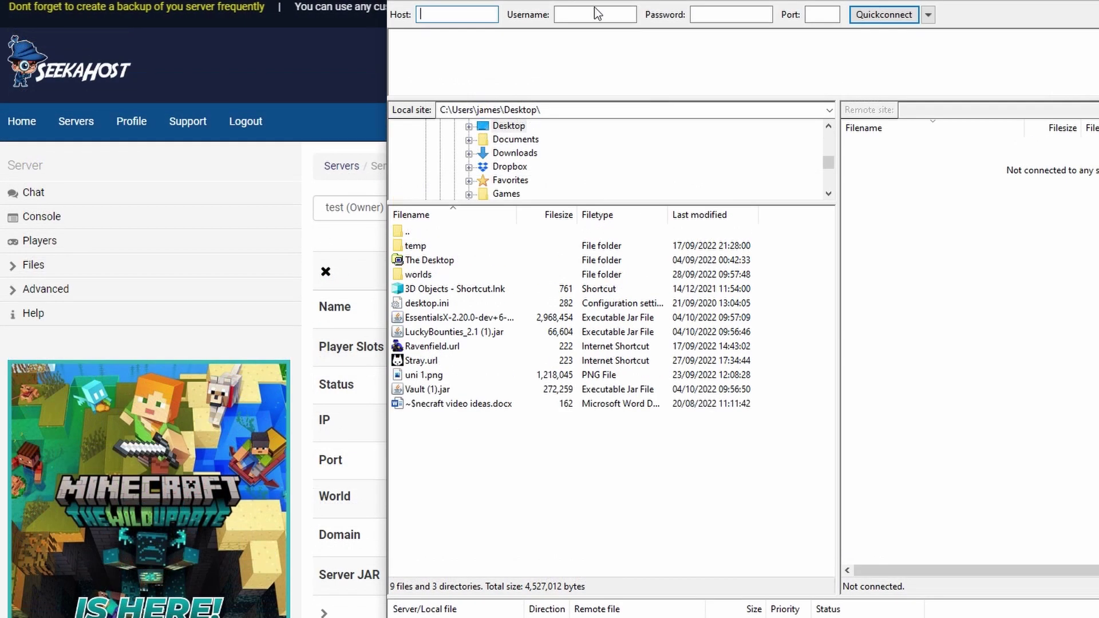
- Start filling in the server's FTP host and bring up the panel's file management options
click(485, 13)
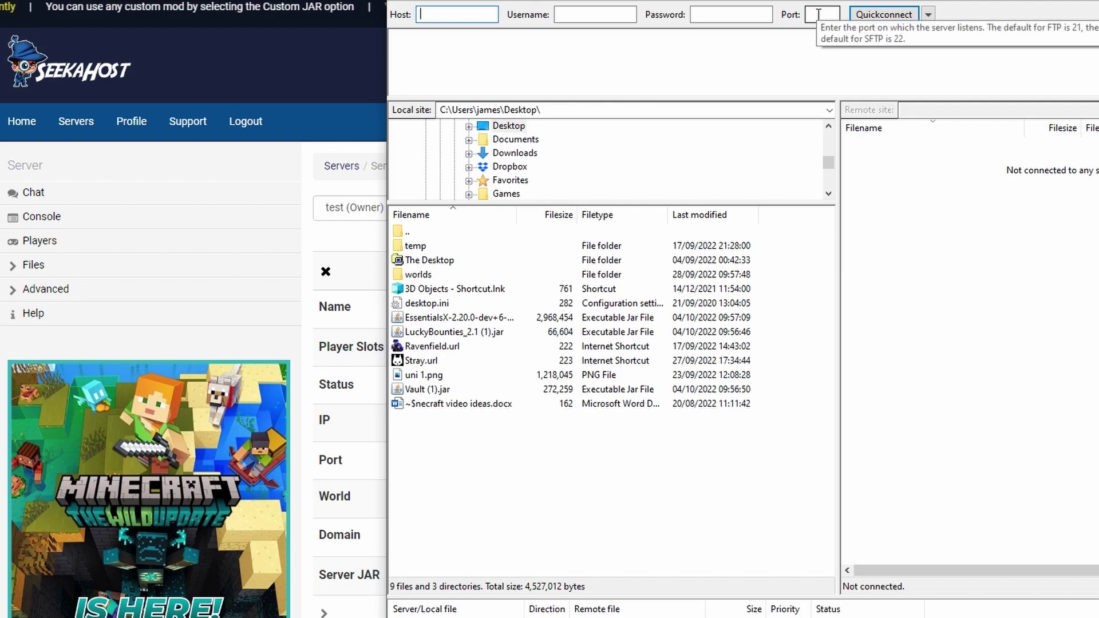
click(68, 267)
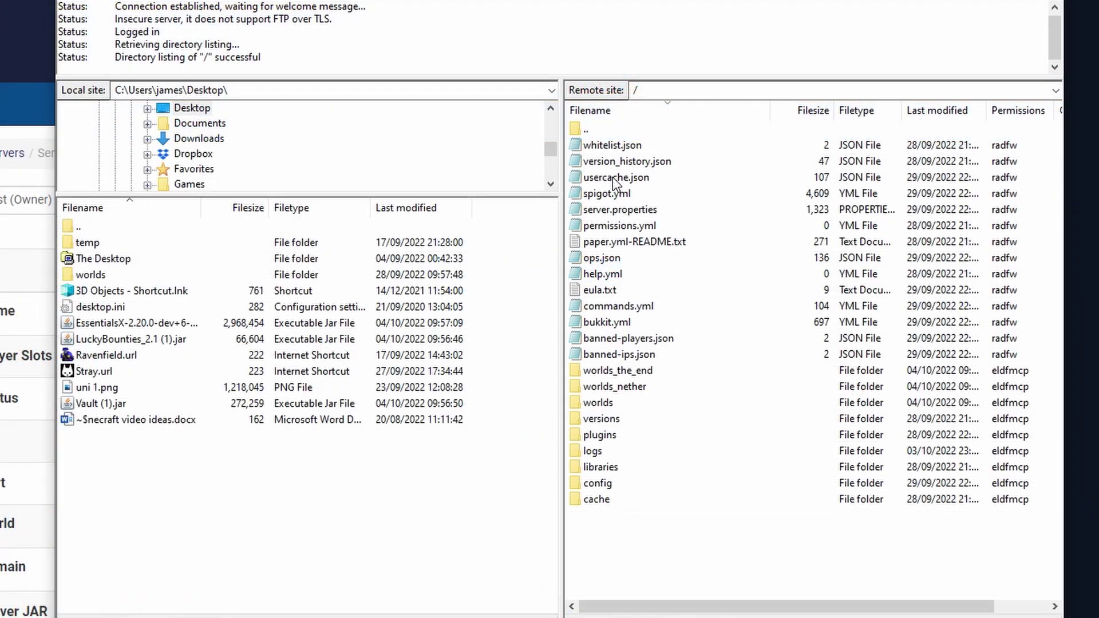
- Clear the server root selection and open the plugins folder on the server
drag(614, 524, 605, 142)
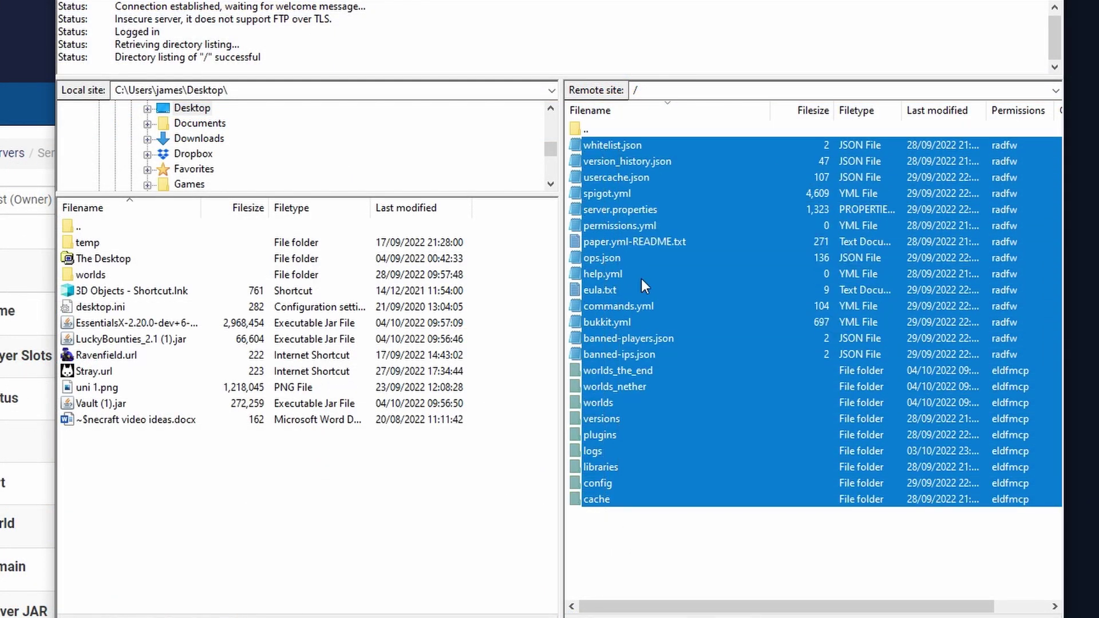
click(674, 570)
double_click(600, 436)
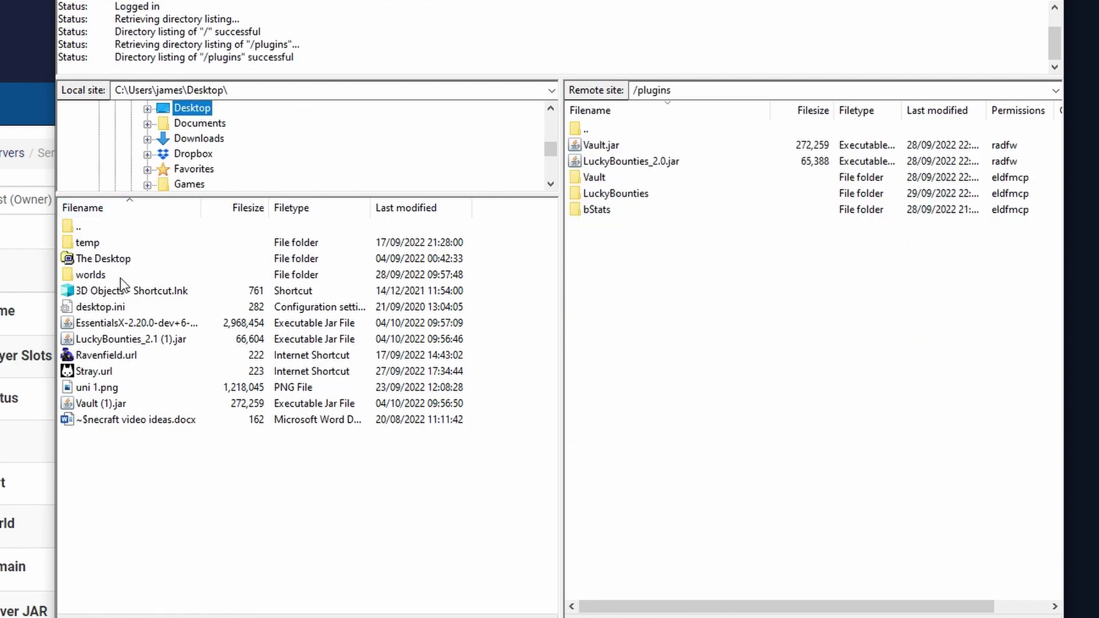
- Upload the EssentialsX, LuckyBounties and Vault jars from the Desktop into /plugins
click(101, 330)
ctrl+click(109, 340)
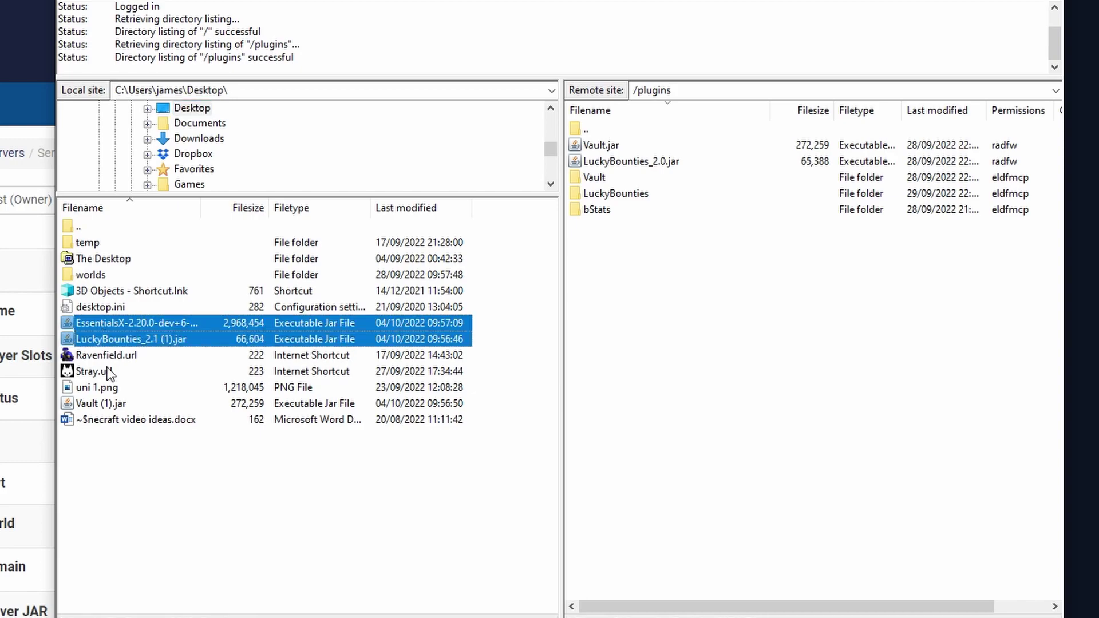
ctrl+click(103, 404)
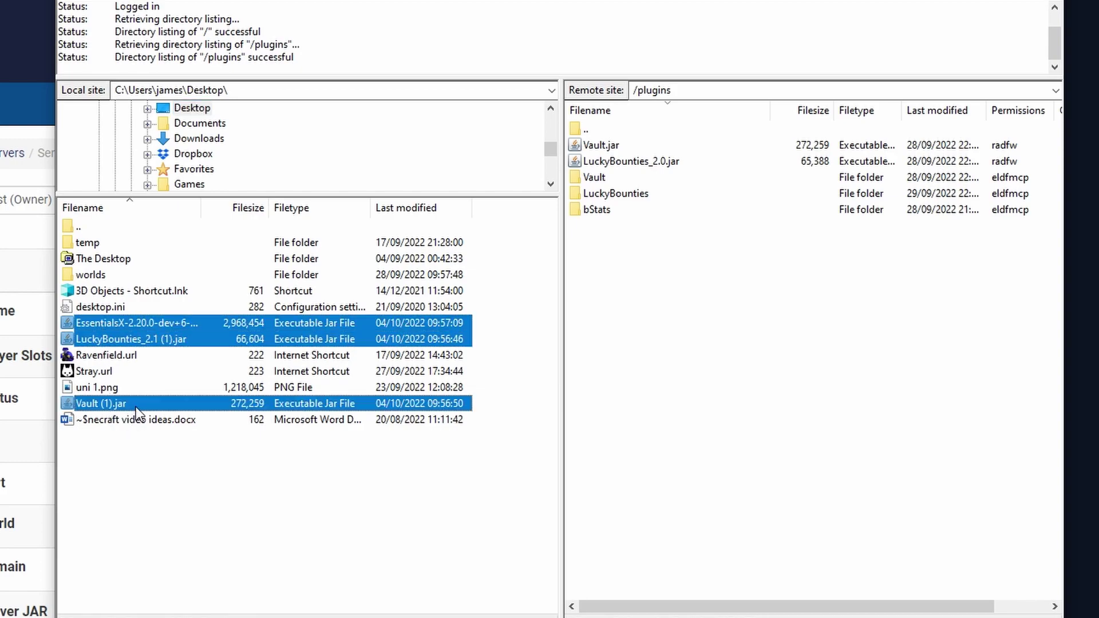
click(100, 405)
ctrl+click(100, 340)
ctrl+click(103, 324)
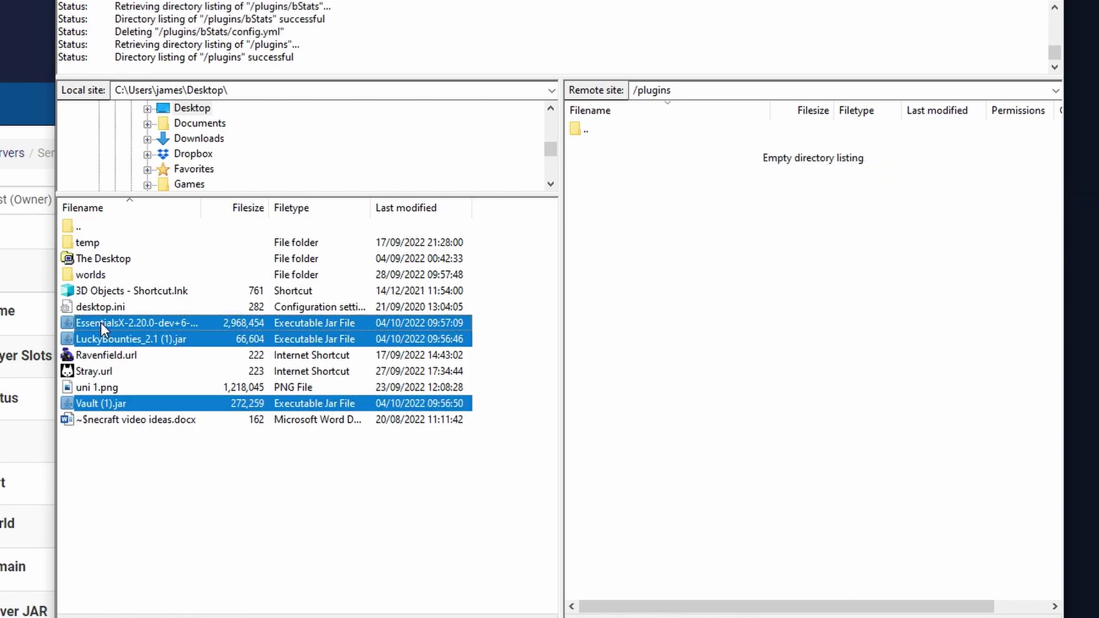
drag(130, 338, 744, 303)
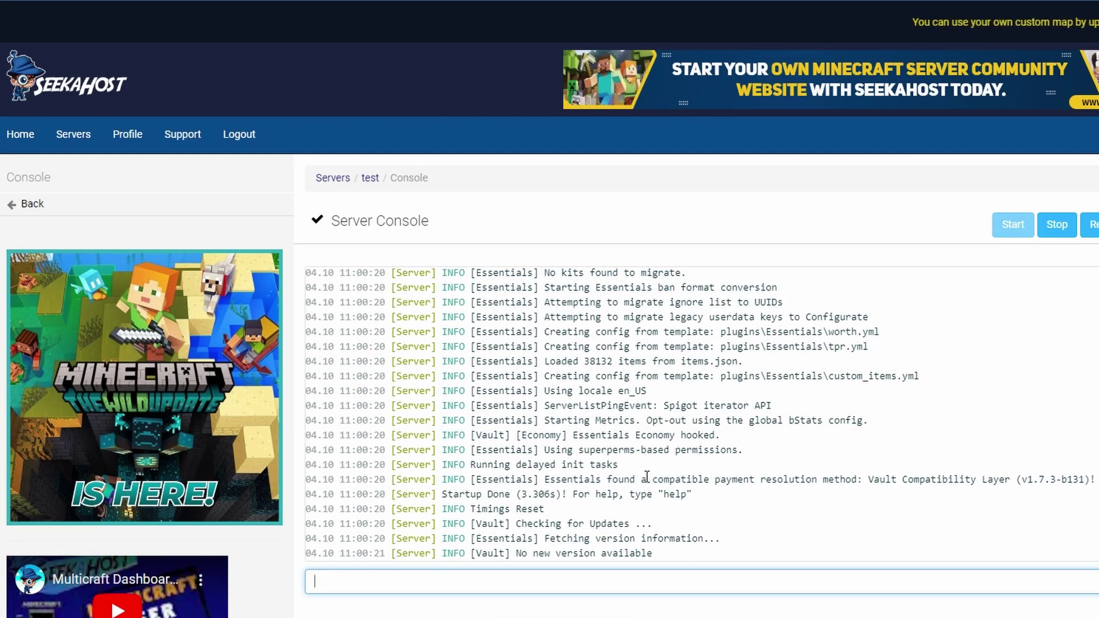
scroll(641, 479, up, 3)
scroll(644, 485, up, 8)
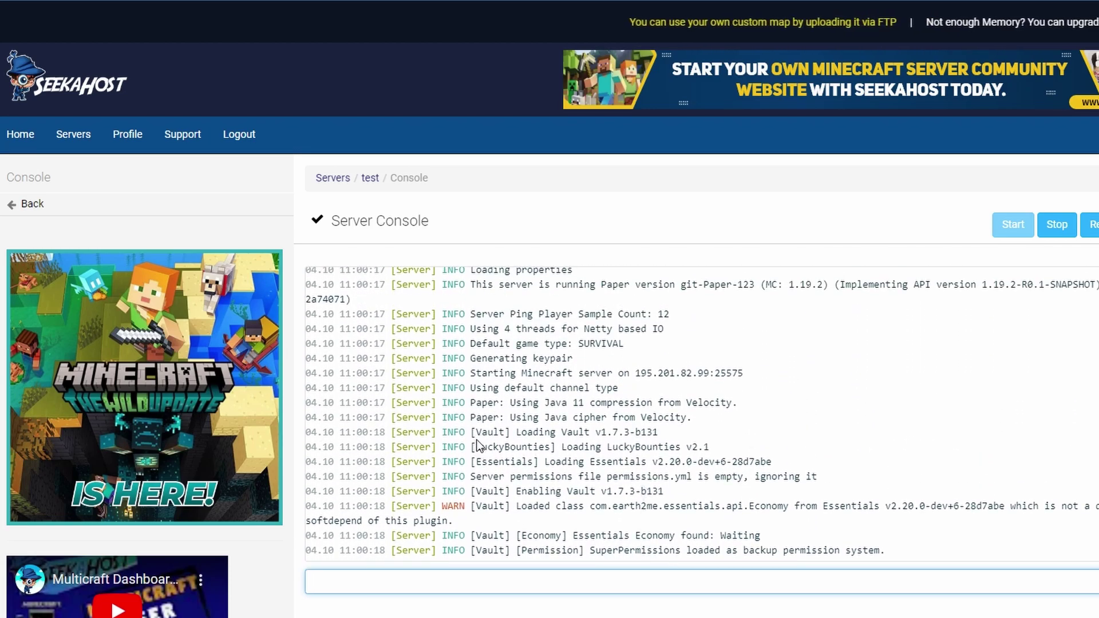
drag(477, 447, 669, 449)
scroll(673, 461, down, 10)
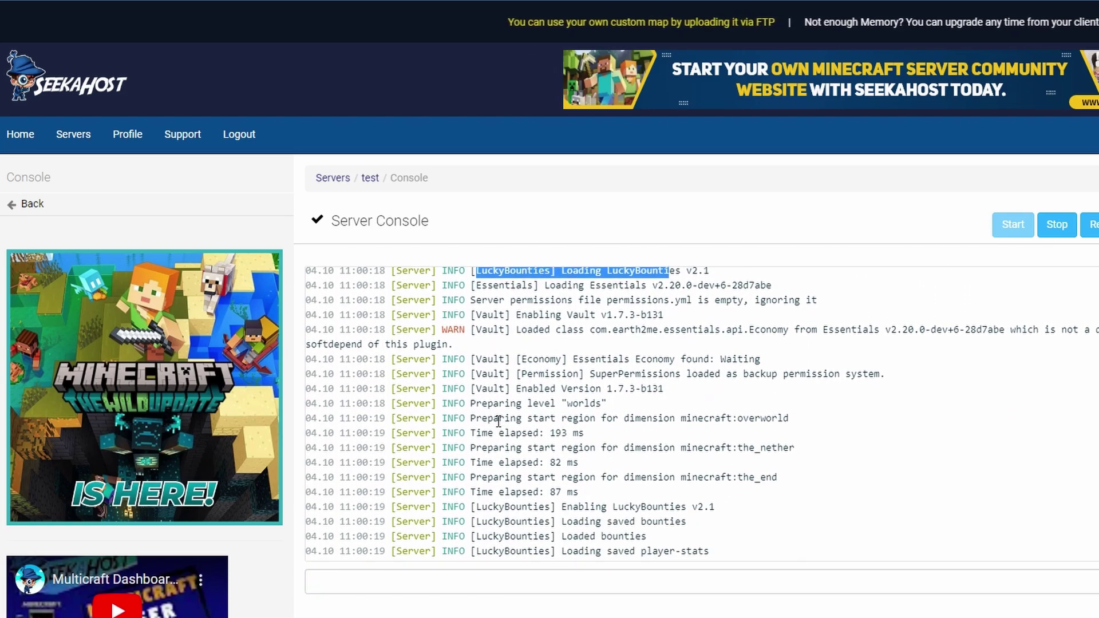
scroll(525, 456, down, 3)
scroll(541, 449, up, 2)
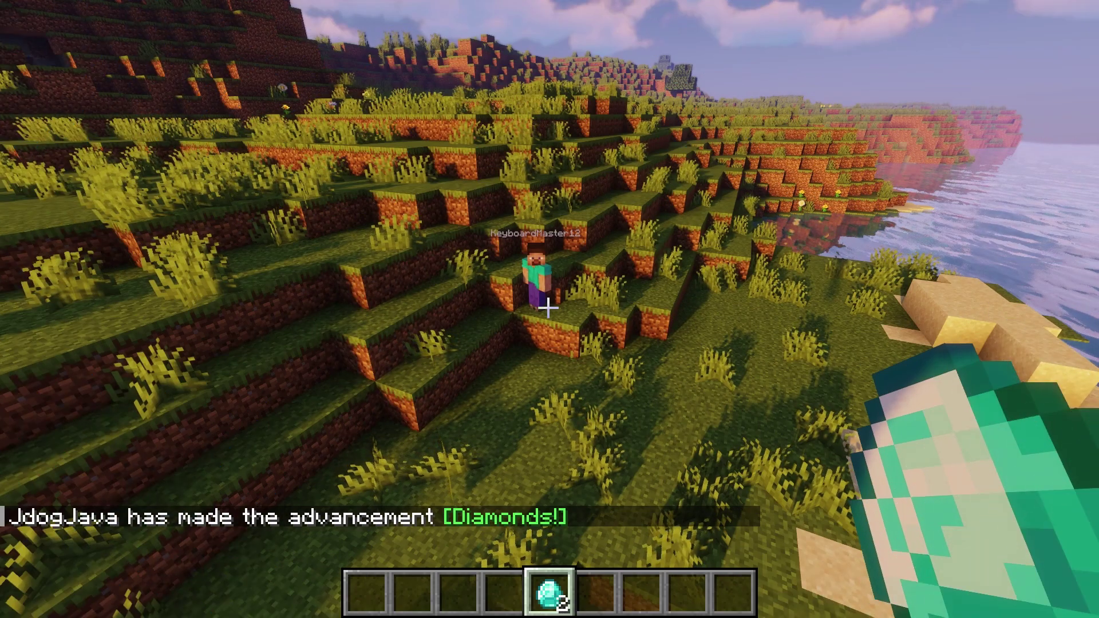
- Run /luckybounties reload to reload the config, then type /bounties in chat
key(slash)
text(luck)
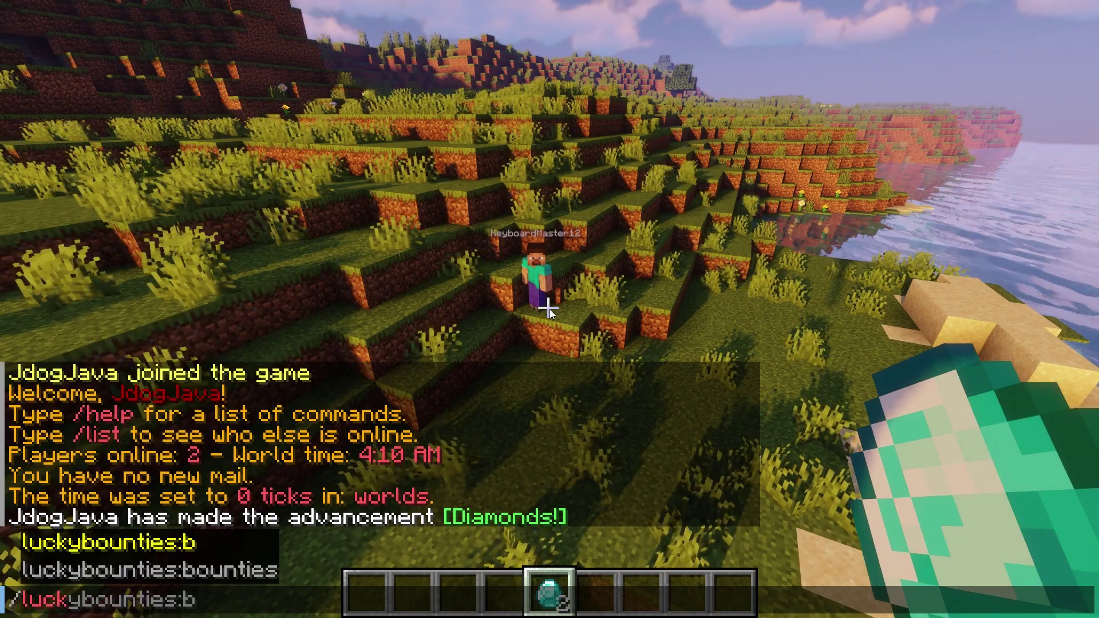
key(Tab)
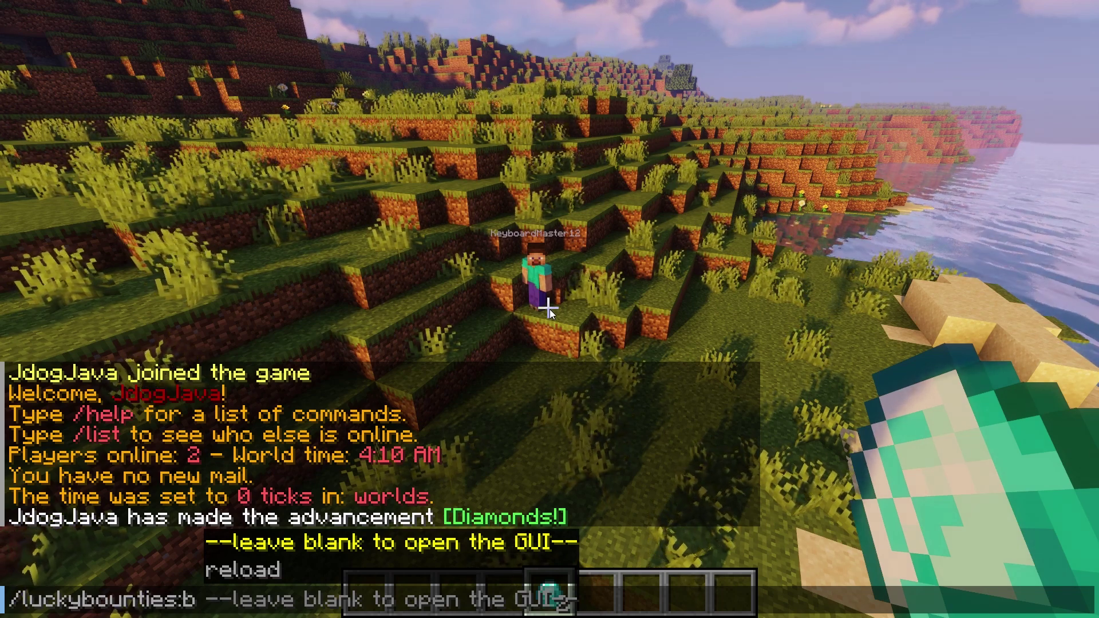
key(Escape)
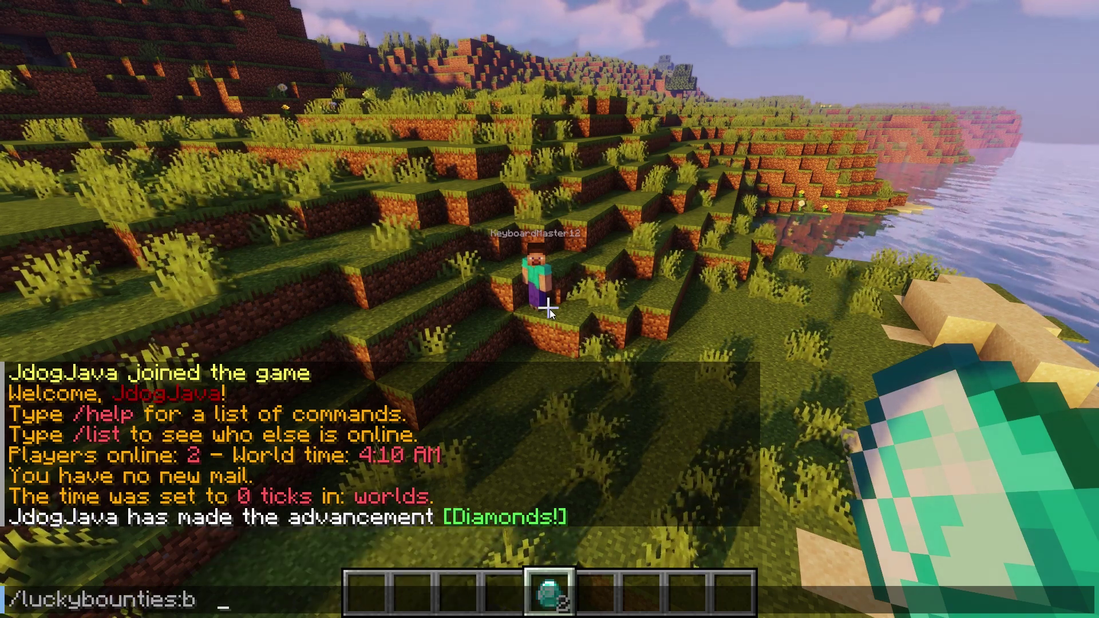
key(Tab)
key(Tab)
key(Tab)
key(Return)
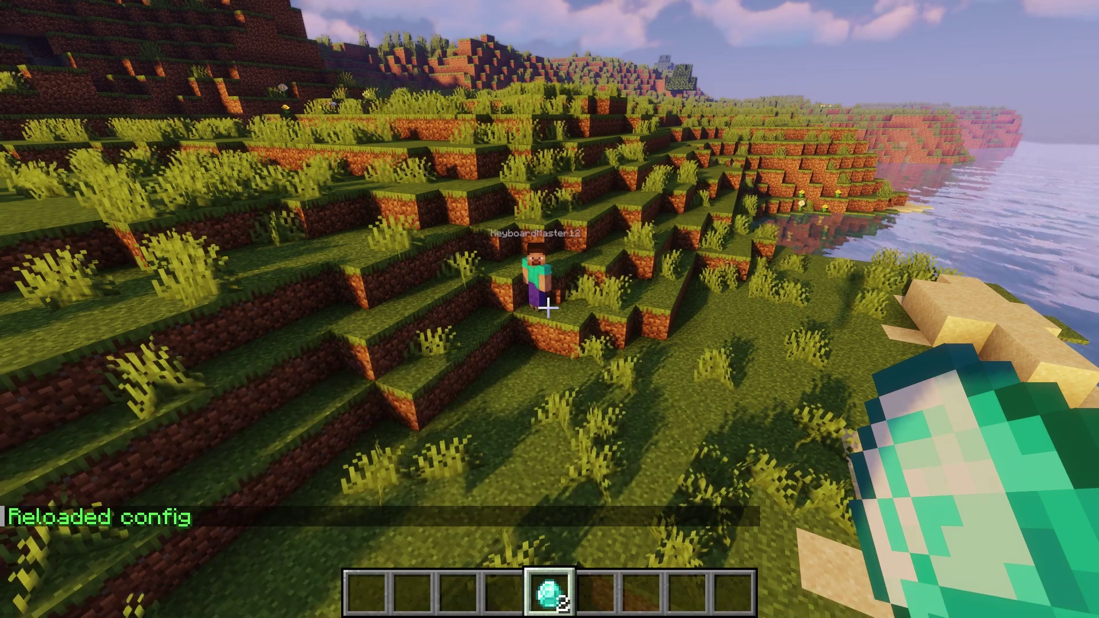
key(slash)
text(bounties)
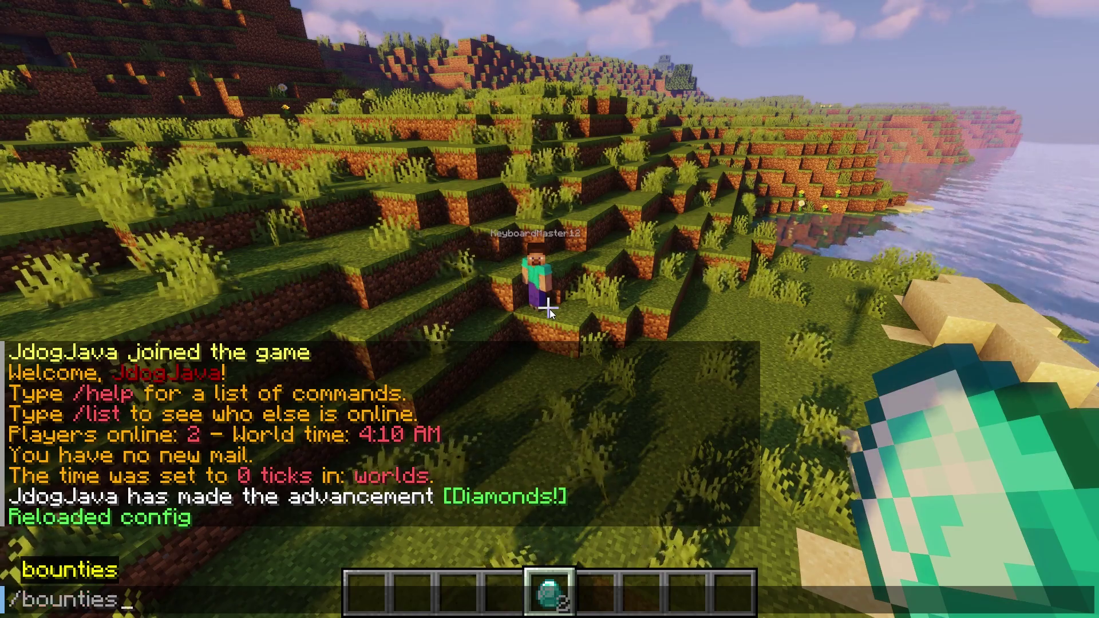
- Place 2 diamonds as a new bounty on the other player, confirm, and return to the game
key(Return)
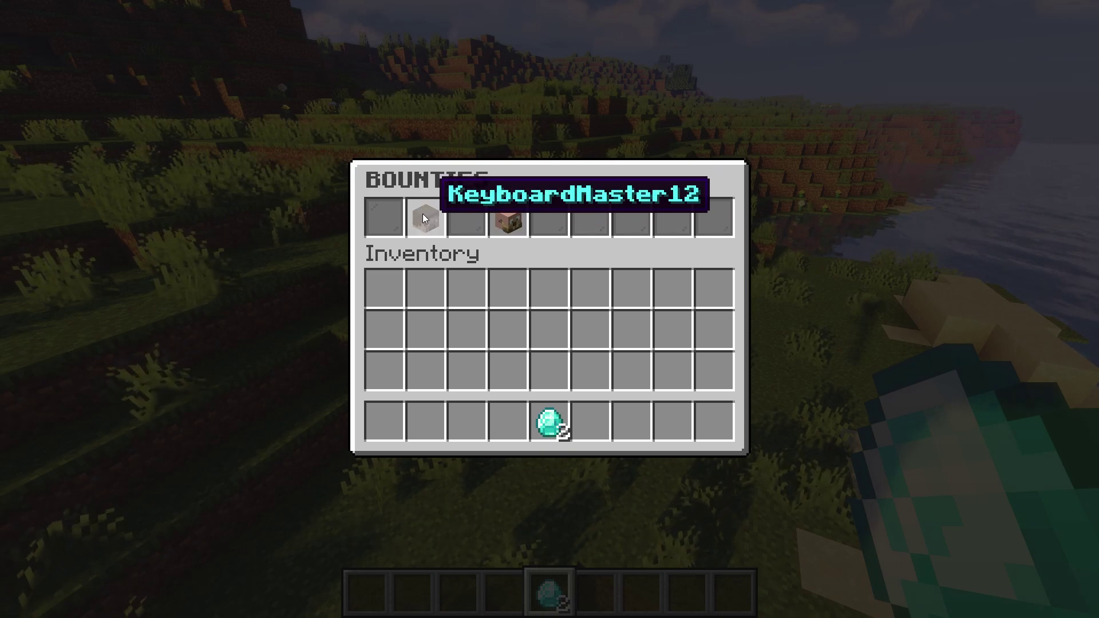
click(423, 214)
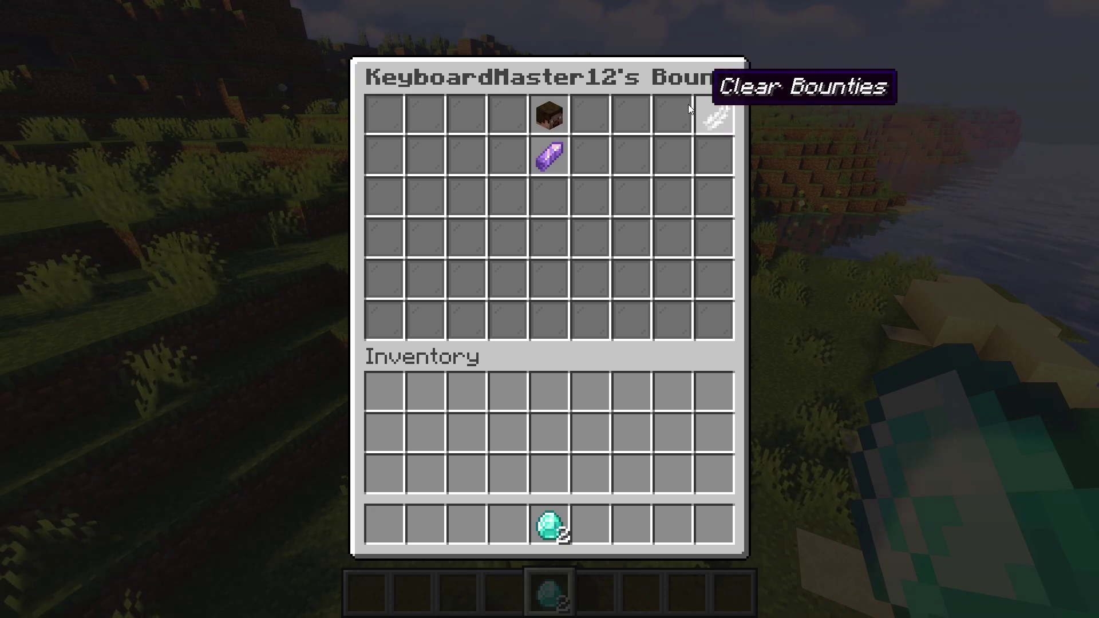
click(558, 157)
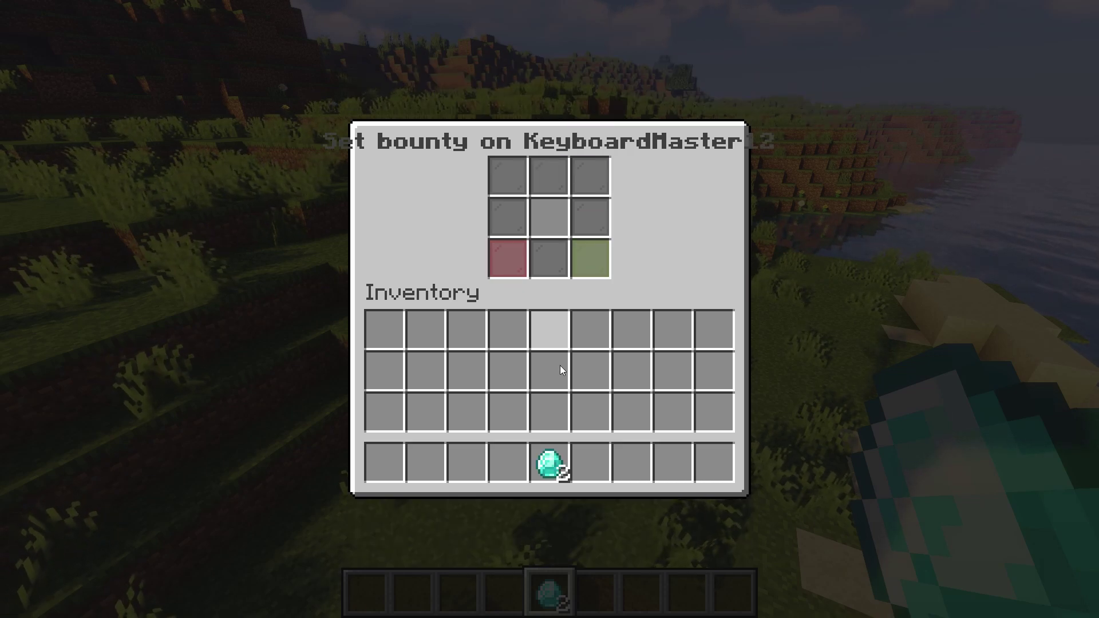
click(556, 462)
click(542, 218)
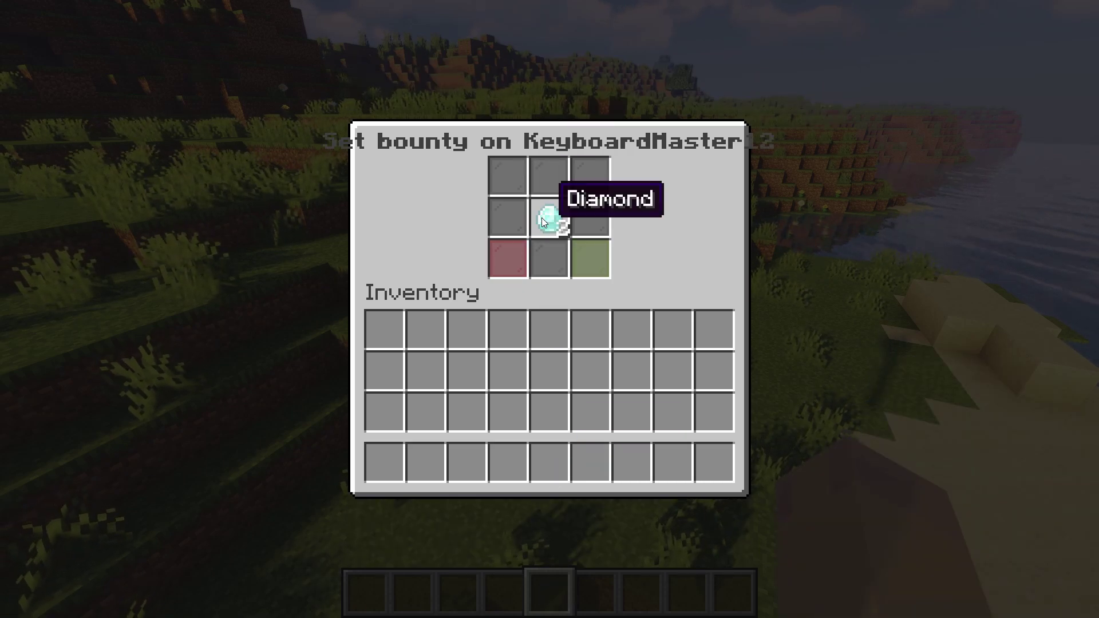
click(592, 251)
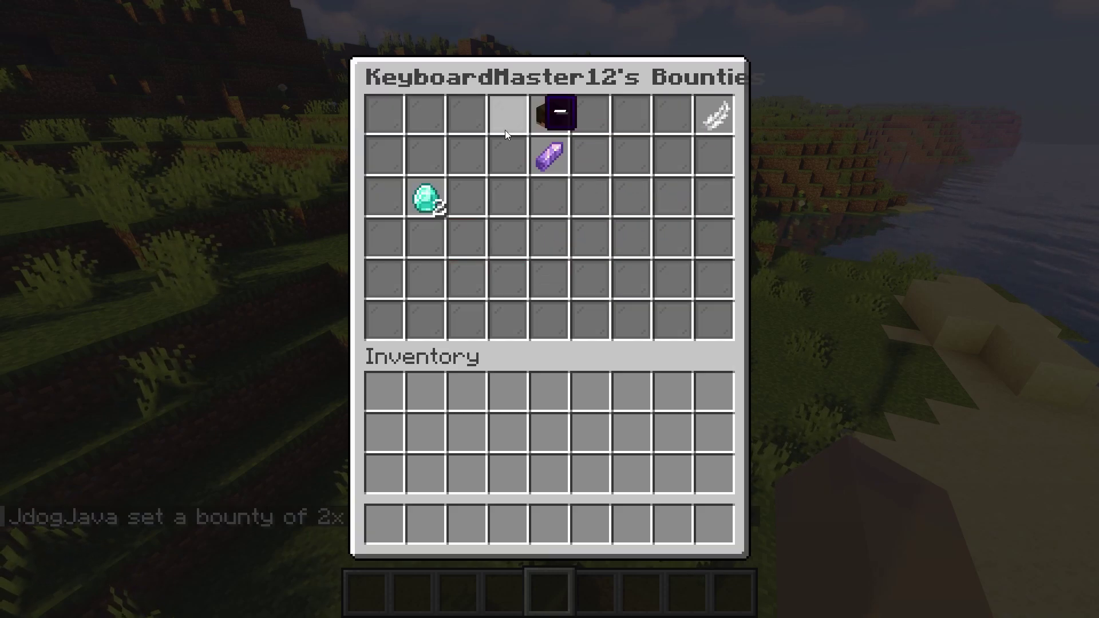
key(Escape)
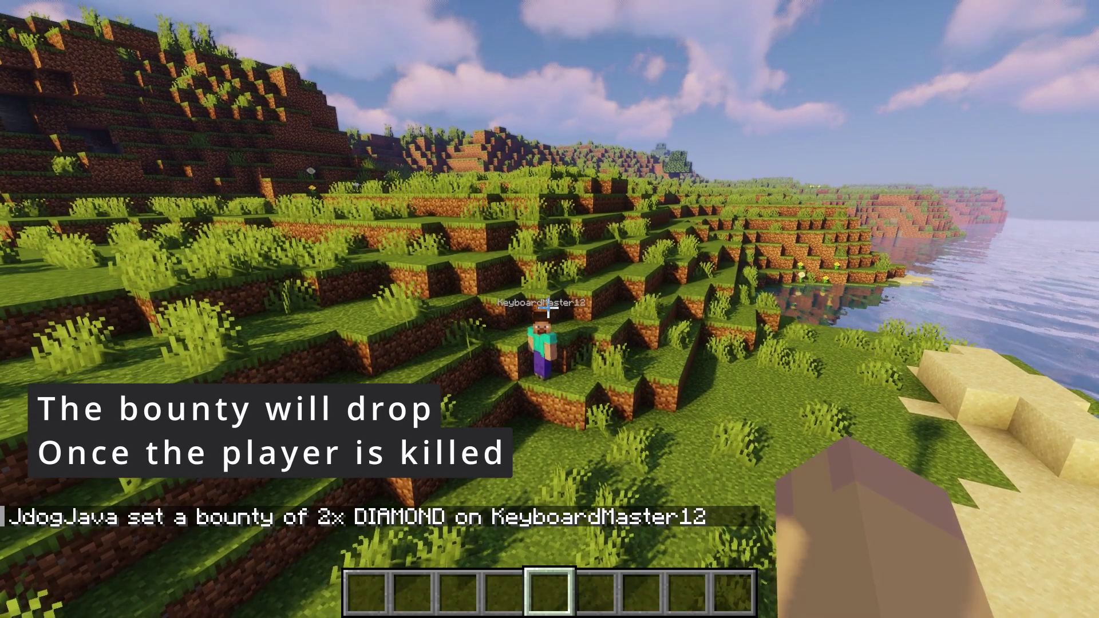